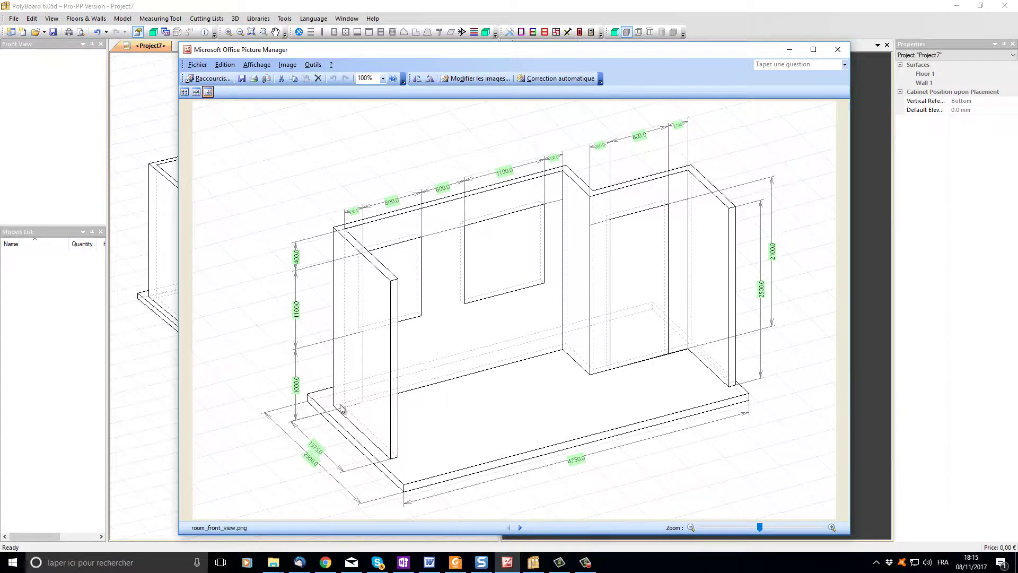
Move to room_front_view.png to see the window and door dimensions
{"action": "key", "text": "Right"}
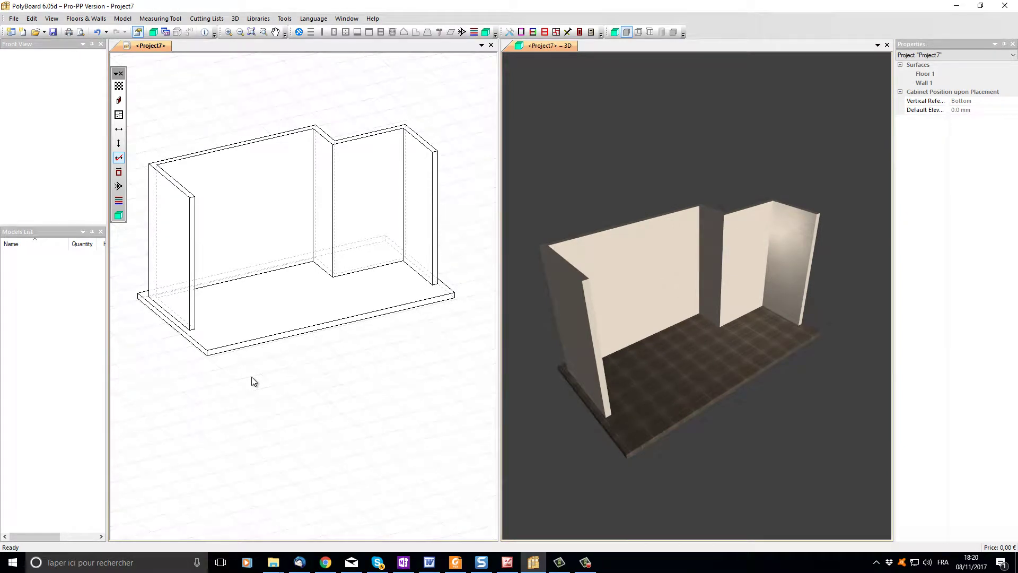
Start a new wall surface and set its thickness to 120 mm
{"action": "left_click", "coordinate": [119, 101]}
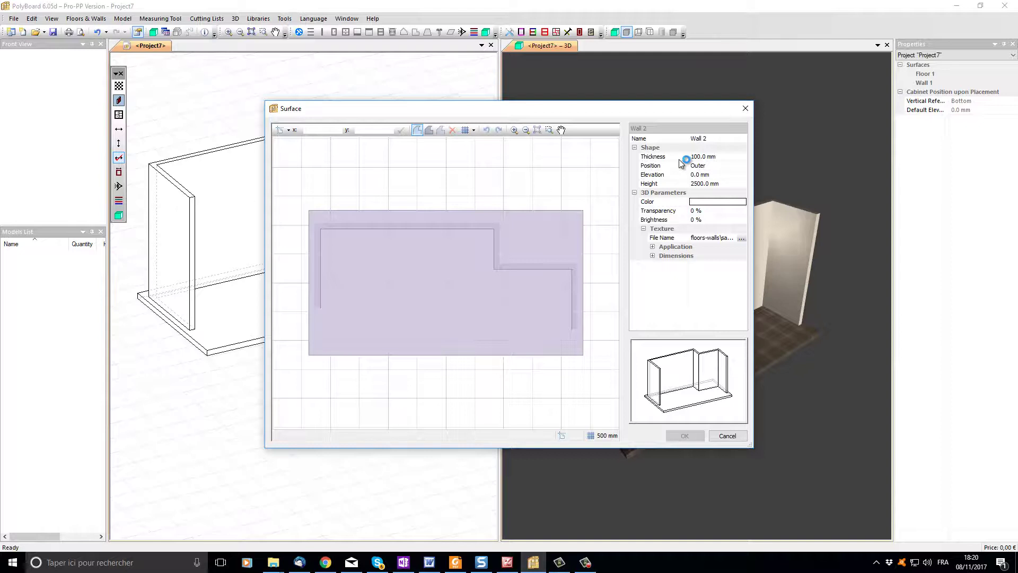
{"action": "left_click", "coordinate": [699, 156]}
{"action": "left_click_drag", "start_coordinate": [716, 156], "coordinate": [696, 157]}
{"action": "key", "text": "BackSpace"}
{"action": "key", "text": "BackSpace"}
{"action": "type", "text": "20"}
Set Wall 2's elevation to 1000 mm, height to 1200 mm and transparency to 100
{"action": "left_click", "coordinate": [722, 176]}
{"action": "left_click_drag", "start_coordinate": [722, 175], "coordinate": [690, 174]}
{"action": "type", "text": "100"}
{"action": "left_click", "coordinate": [726, 185]}
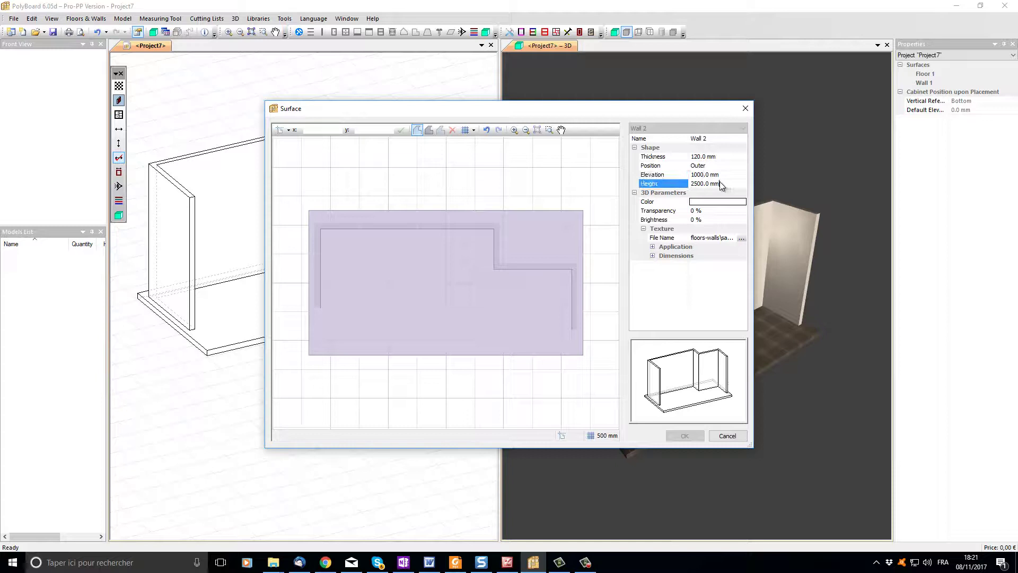
{"action": "left_click_drag", "start_coordinate": [725, 185], "coordinate": [692, 182]}
{"action": "type", "text": "1200"}
{"action": "left_click", "coordinate": [700, 212]}
{"action": "left_click_drag", "start_coordinate": [702, 212], "coordinate": [684, 212]}
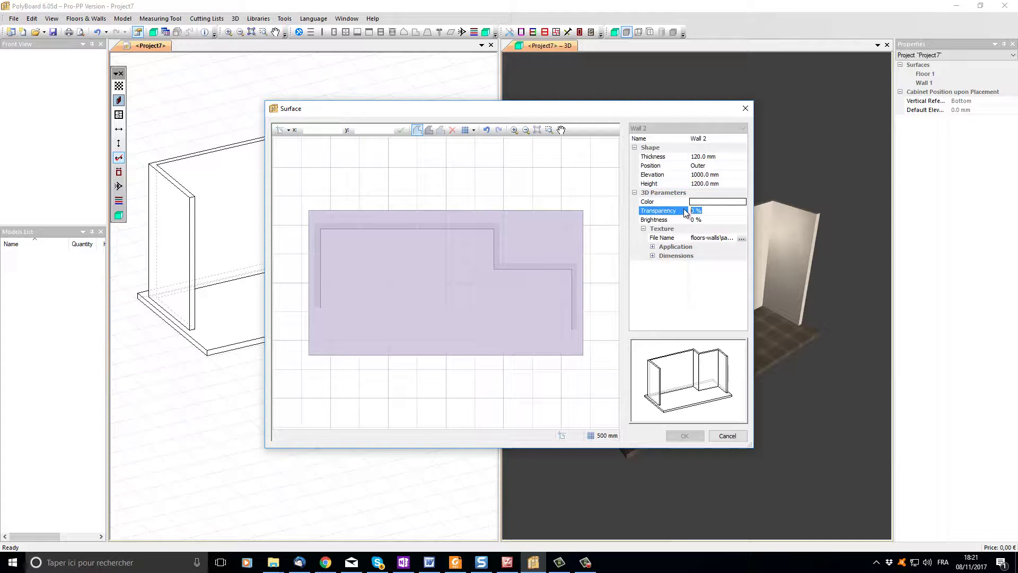
{"action": "type", "text": "100"}
Switch to Relative Angle point entry and place the first point at the outline's top-left corner
{"action": "left_click", "coordinate": [288, 130]}
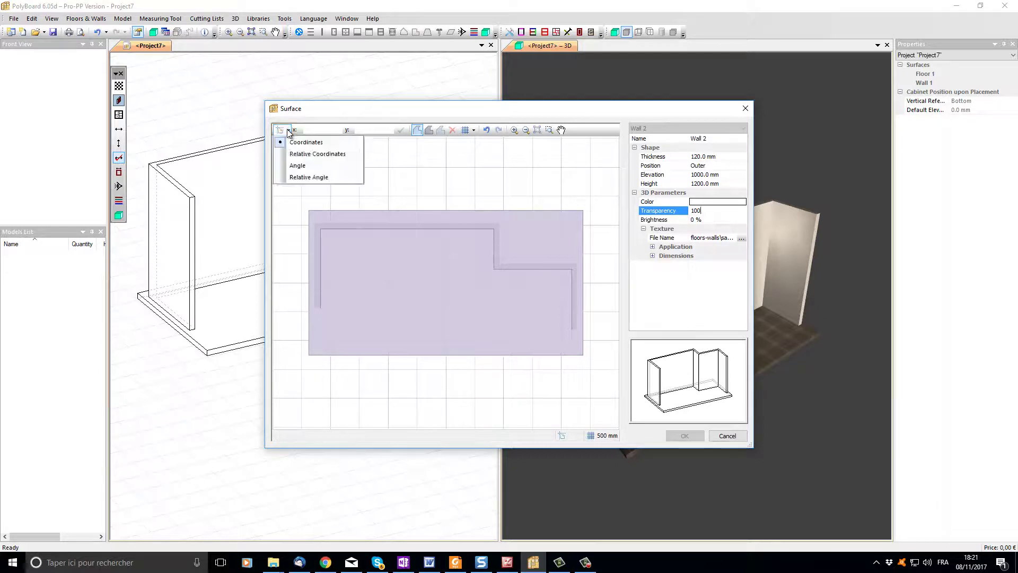
{"action": "left_click", "coordinate": [305, 176]}
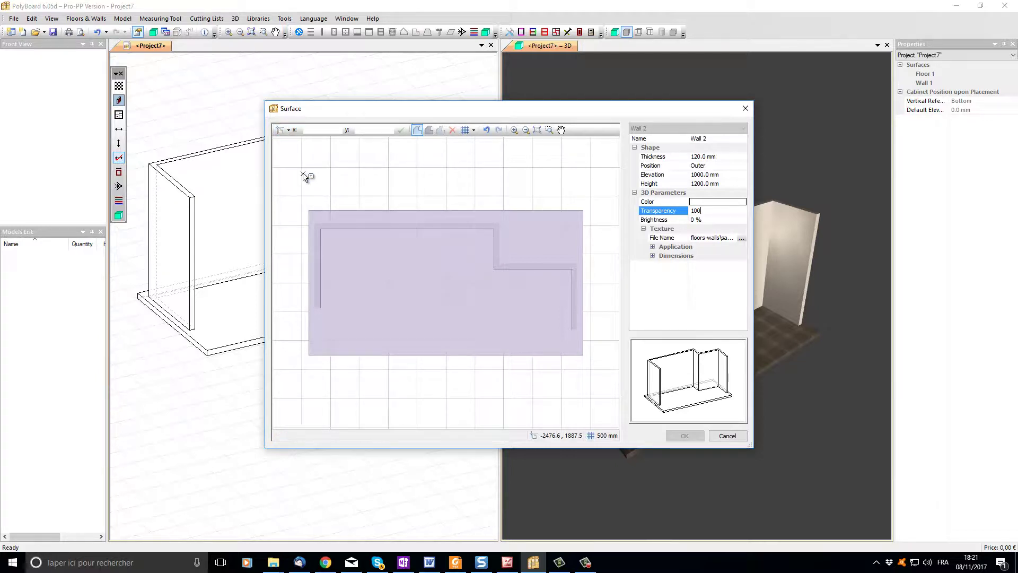
{"action": "left_click", "coordinate": [327, 233]}
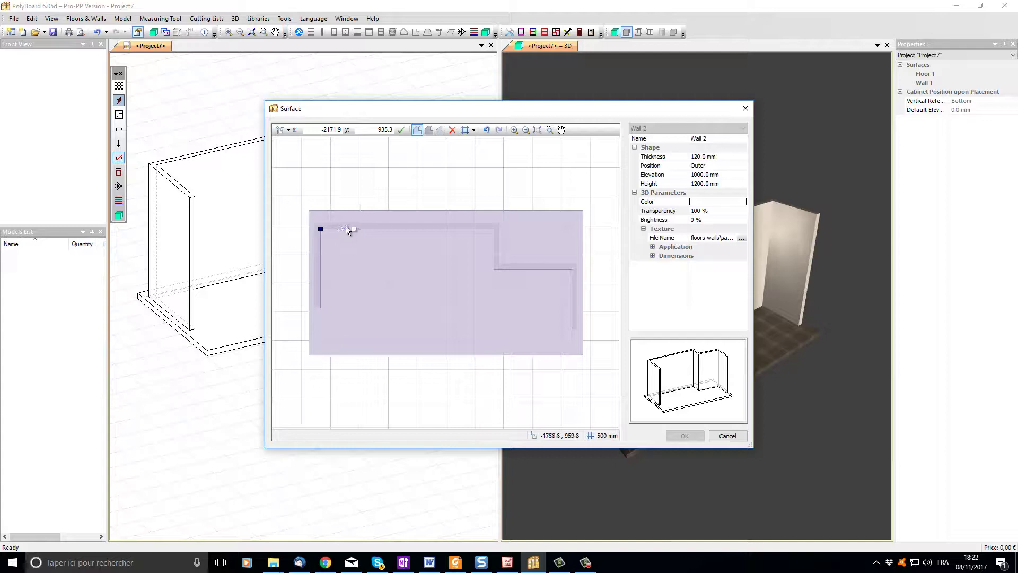
Add a point on the top edge 250 mm from the corner
{"action": "left_click", "coordinate": [375, 230]}
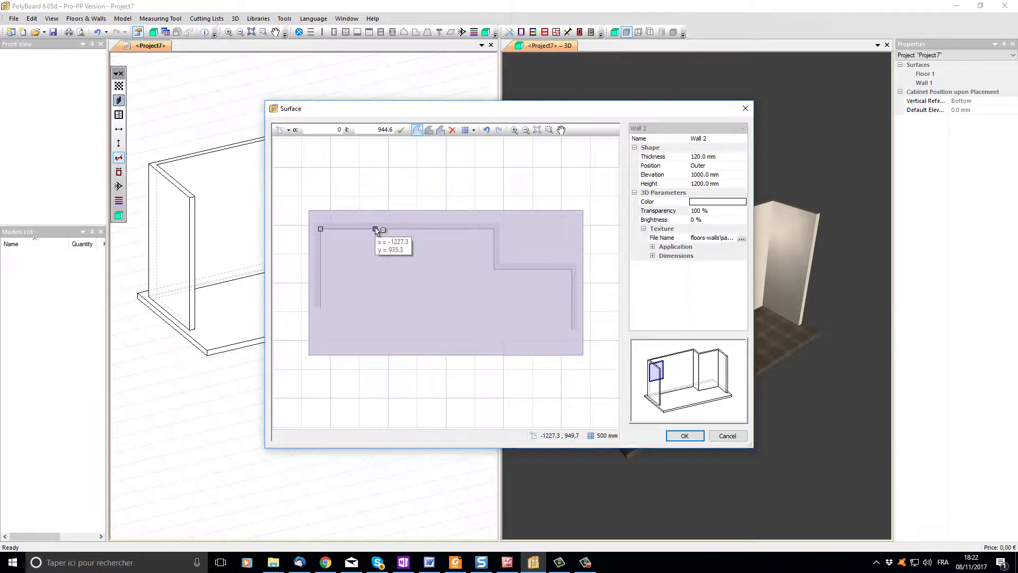
{"action": "left_click", "coordinate": [375, 229]}
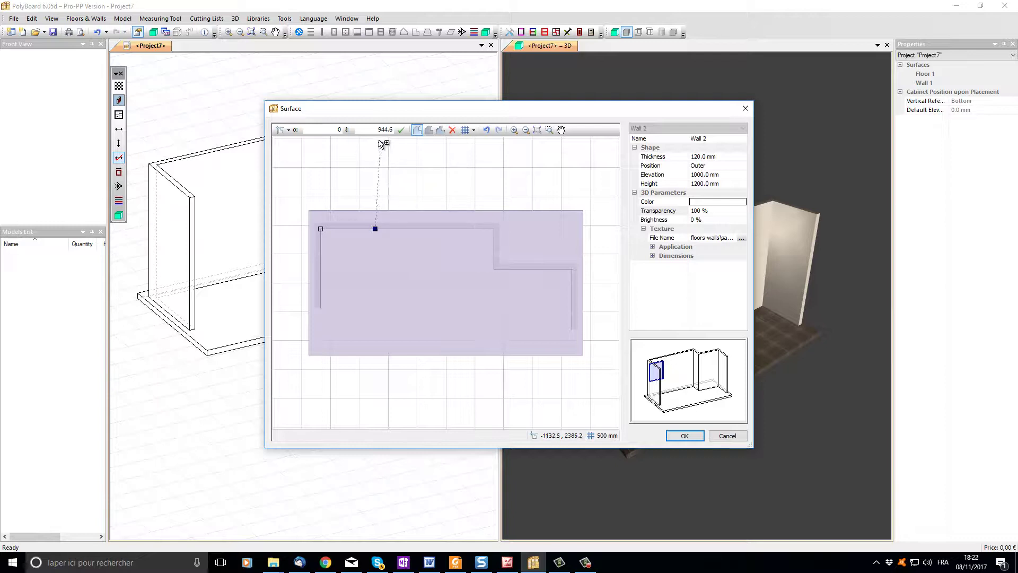
{"action": "left_click", "coordinate": [395, 130]}
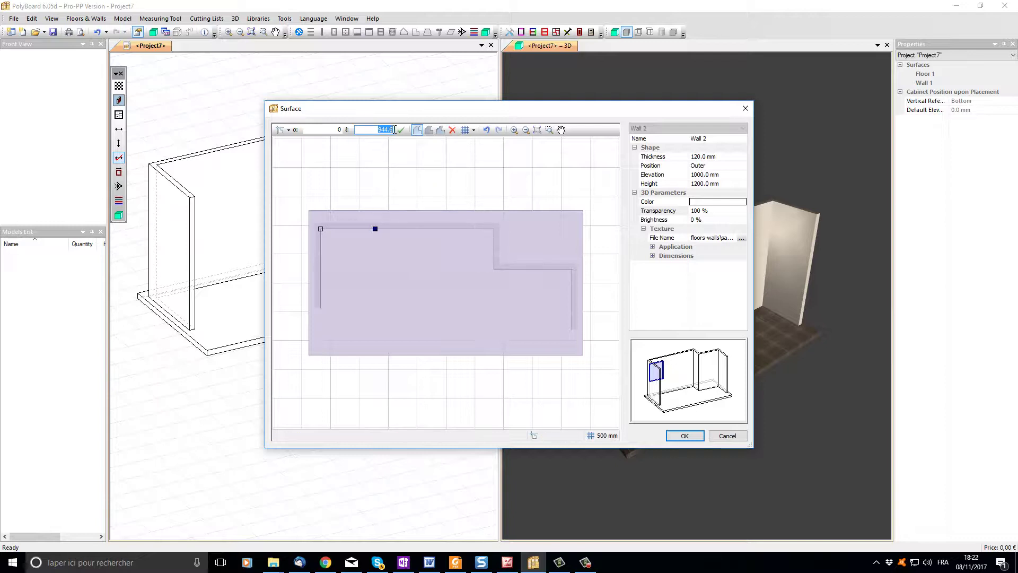
{"action": "type", "text": "250"}
{"action": "left_click", "coordinate": [400, 131]}
Add a further point 800 mm along the top edge
{"action": "left_click", "coordinate": [378, 228]}
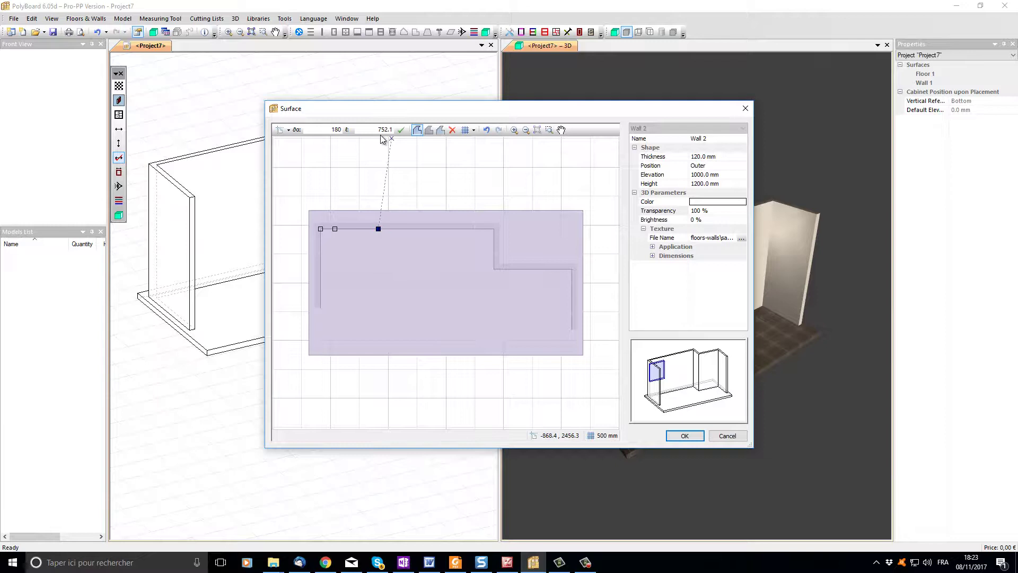
{"action": "left_click_drag", "start_coordinate": [375, 130], "coordinate": [393, 130]}
{"action": "type", "text": "800"}
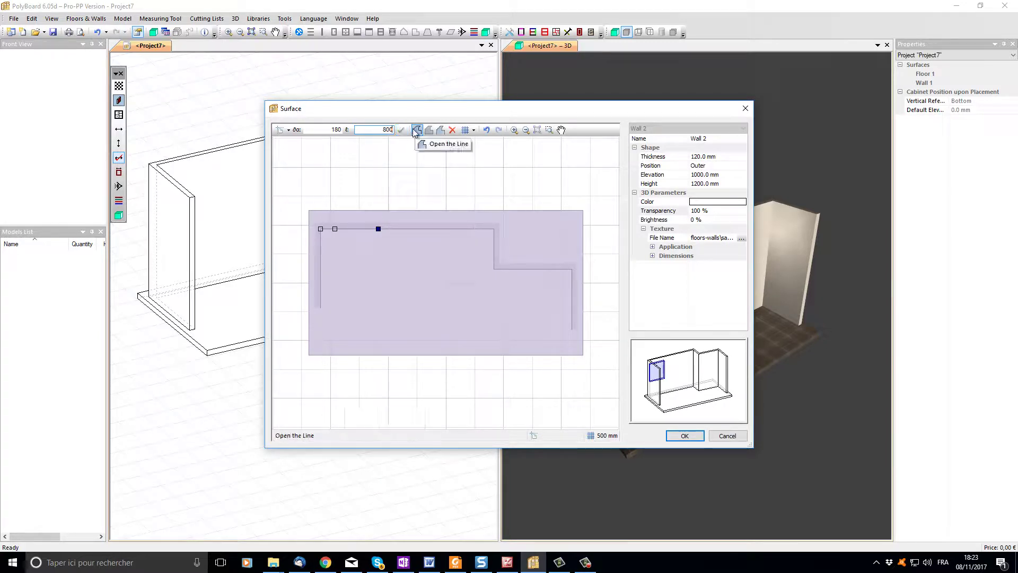
{"action": "key", "text": "Return"}
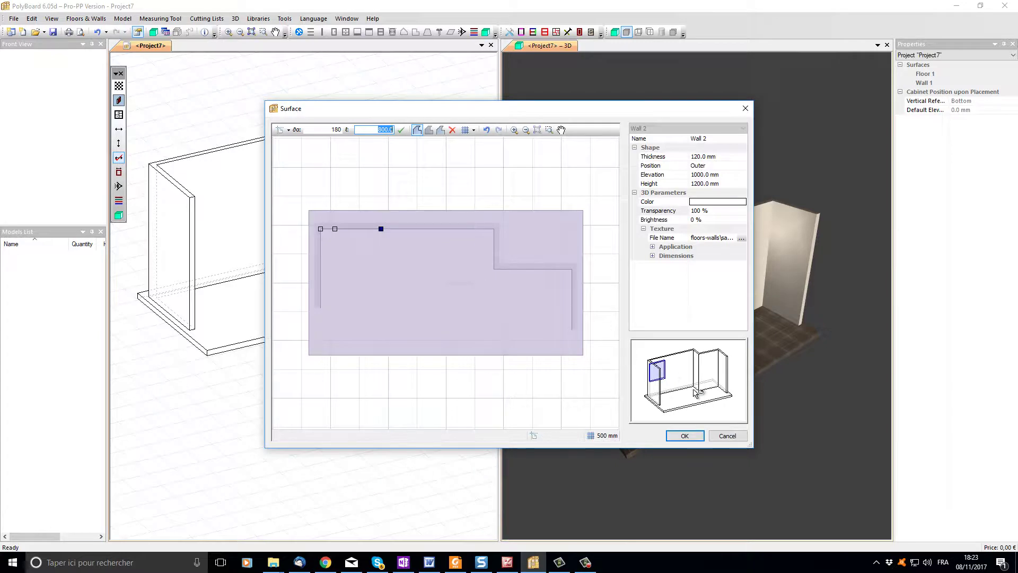
Delete the top-left corner vertex, confirm Wall 2, and turn the 3D view toward the back wall
{"action": "left_click_drag", "start_coordinate": [693, 391], "coordinate": [669, 384]}
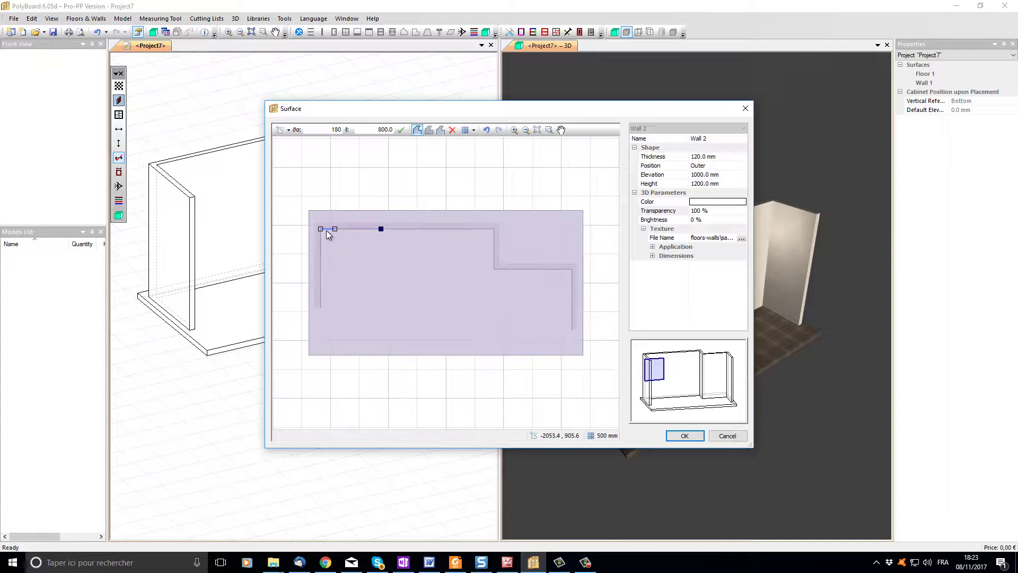
{"action": "mouse_move", "coordinate": [323, 230]}
{"action": "left_click", "coordinate": [322, 231]}
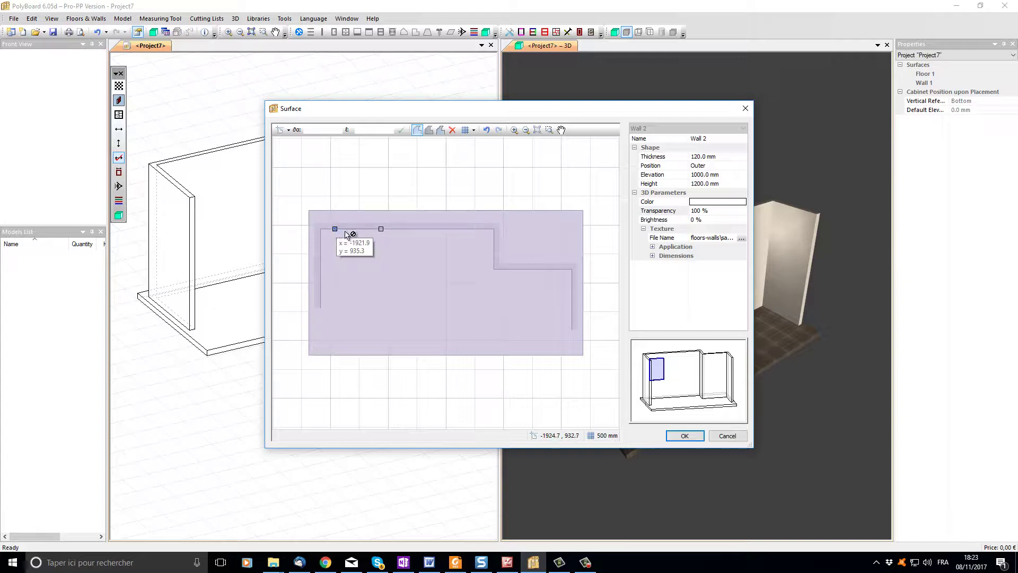
{"action": "left_click", "coordinate": [688, 436]}
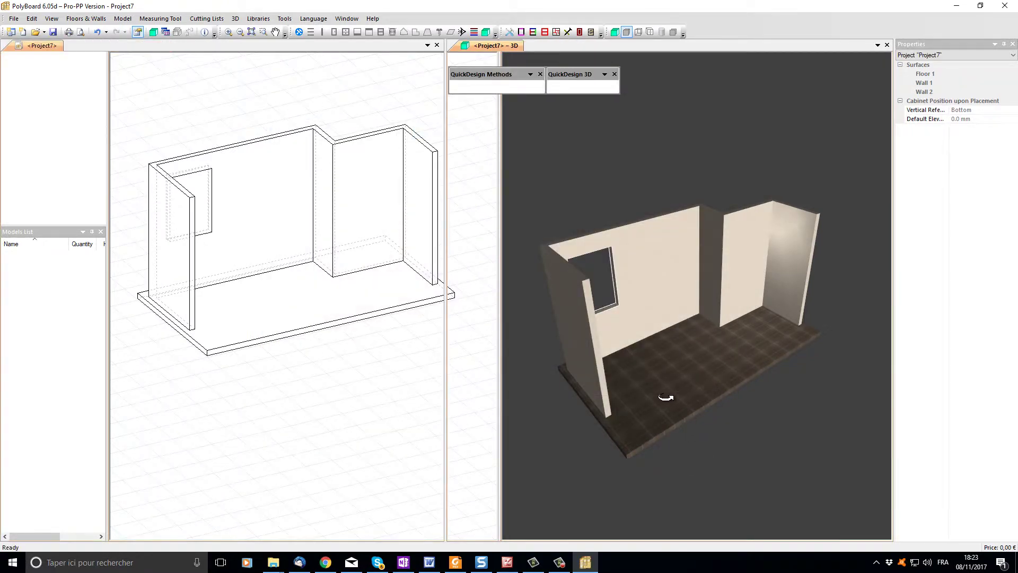
{"action": "left_click_drag", "start_coordinate": [541, 405], "coordinate": [613, 405]}
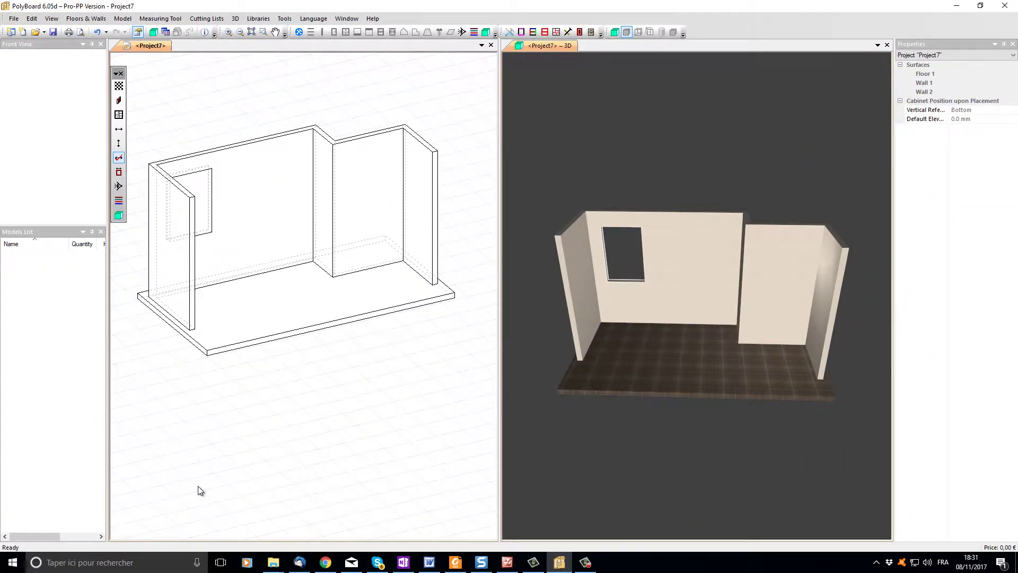
Create Wall 3 with 1000 mm elevation and Relative Angle coordinate input
{"action": "left_click", "coordinate": [119, 101]}
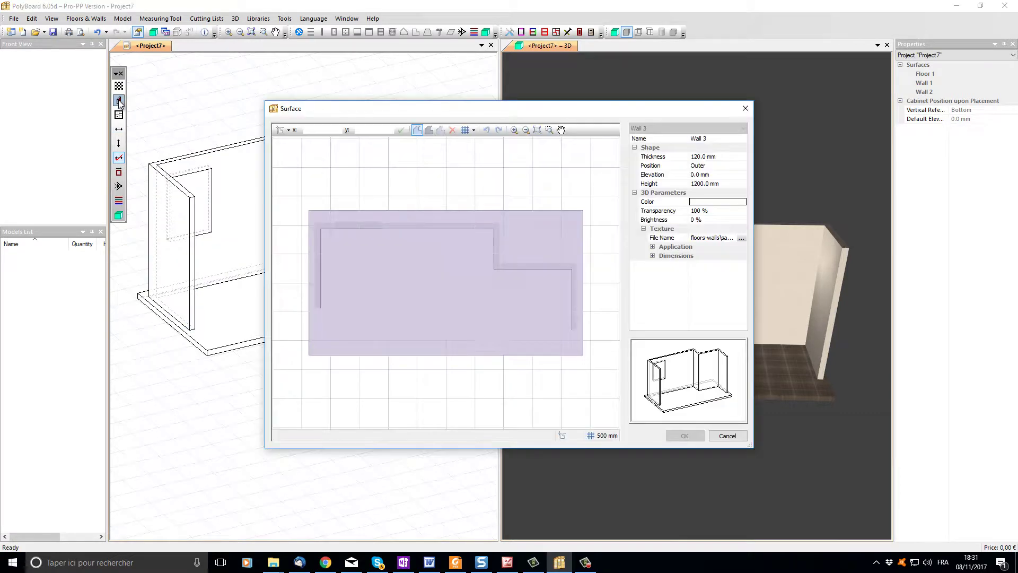
{"action": "left_click", "coordinate": [720, 174]}
{"action": "left_click_drag", "start_coordinate": [719, 173], "coordinate": [698, 174]}
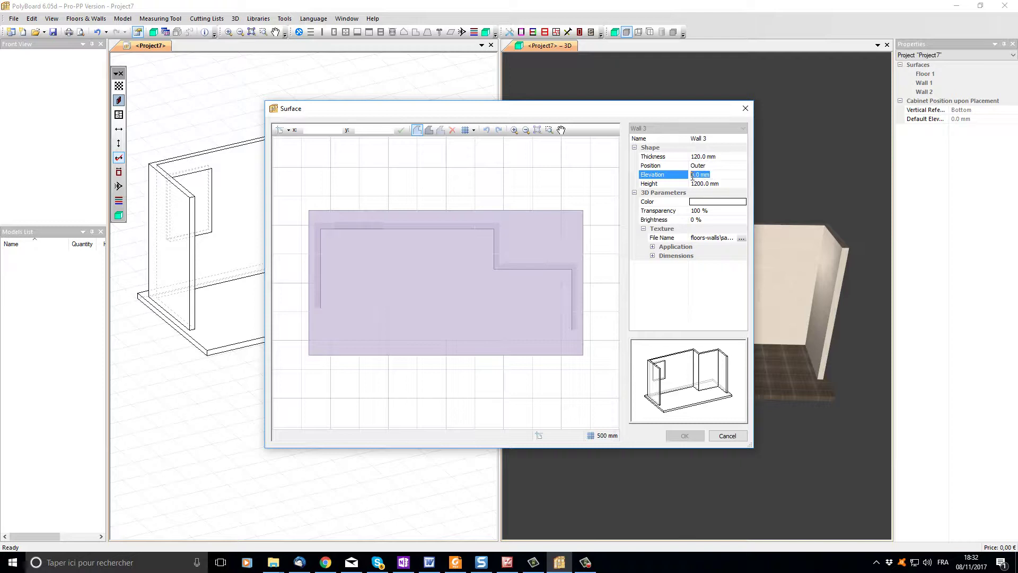
{"action": "type", "text": "1000"}
{"action": "left_click", "coordinate": [288, 131]}
{"action": "left_click", "coordinate": [294, 177]}
Place Wall 3's first point on the top edge and a second point 600 mm along it
{"action": "scroll", "coordinate": [354, 219], "scroll_direction": "up", "scroll_amount": 3}
{"action": "scroll", "coordinate": [410, 280], "scroll_direction": "down", "scroll_amount": 2}
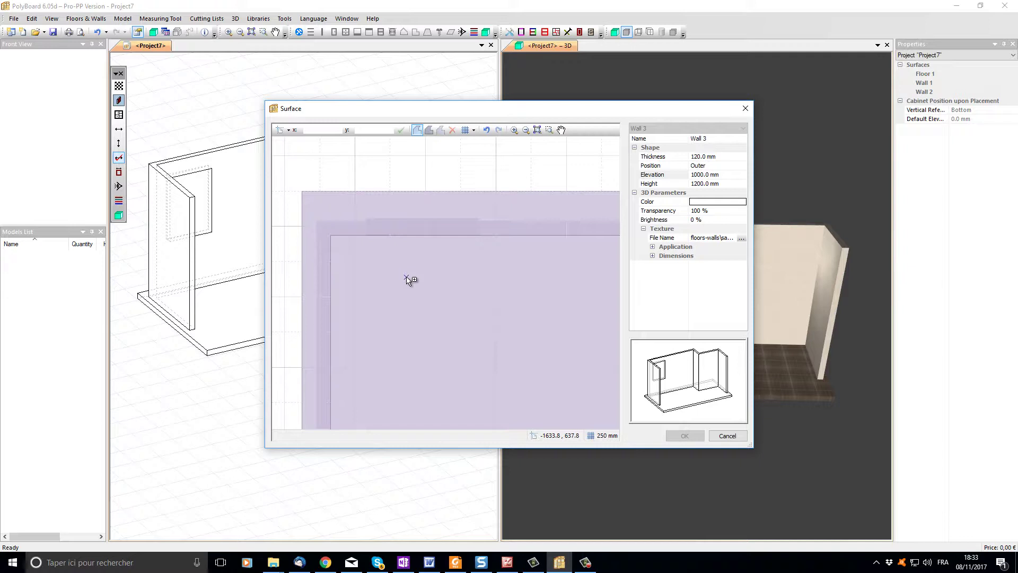
{"action": "scroll", "coordinate": [421, 244], "scroll_direction": "up", "scroll_amount": 2}
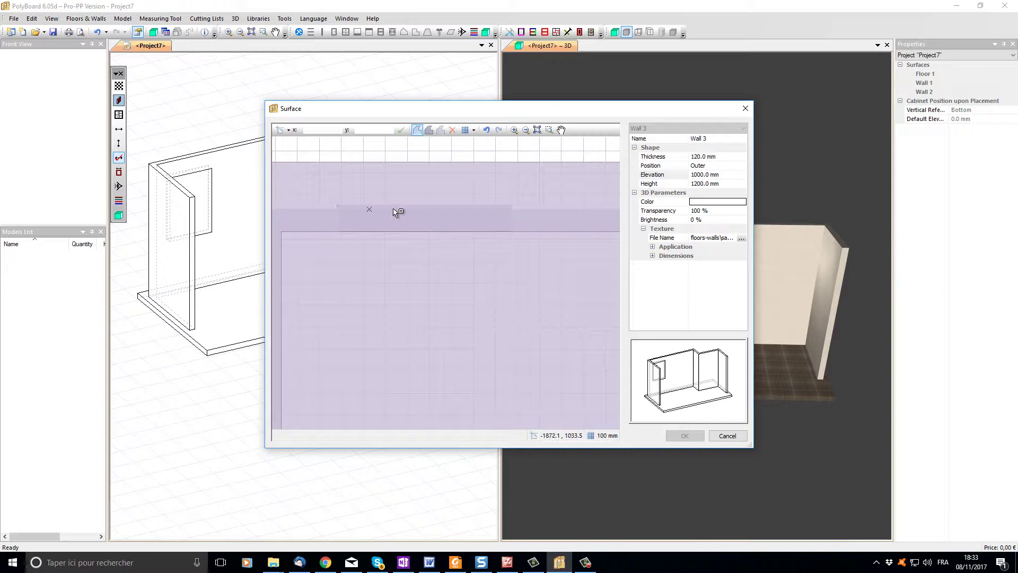
{"action": "left_click", "coordinate": [513, 234]}
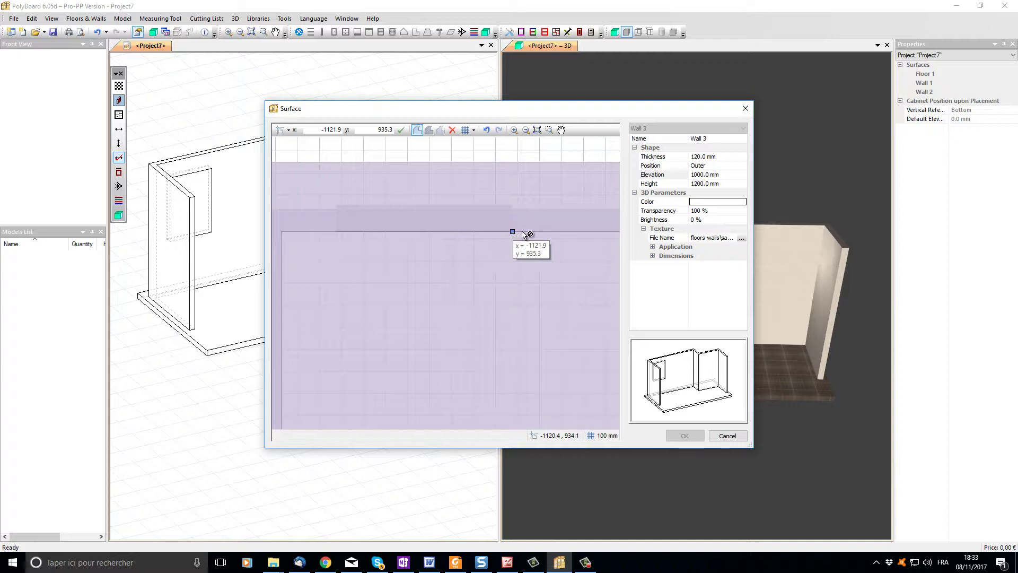
{"action": "left_click", "coordinate": [560, 231]}
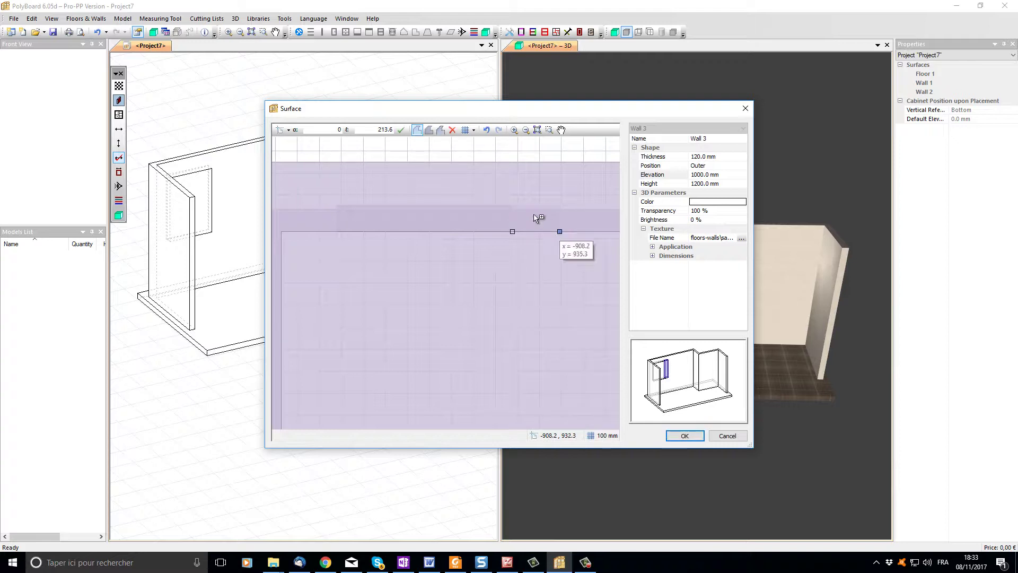
{"action": "left_click", "coordinate": [393, 130]}
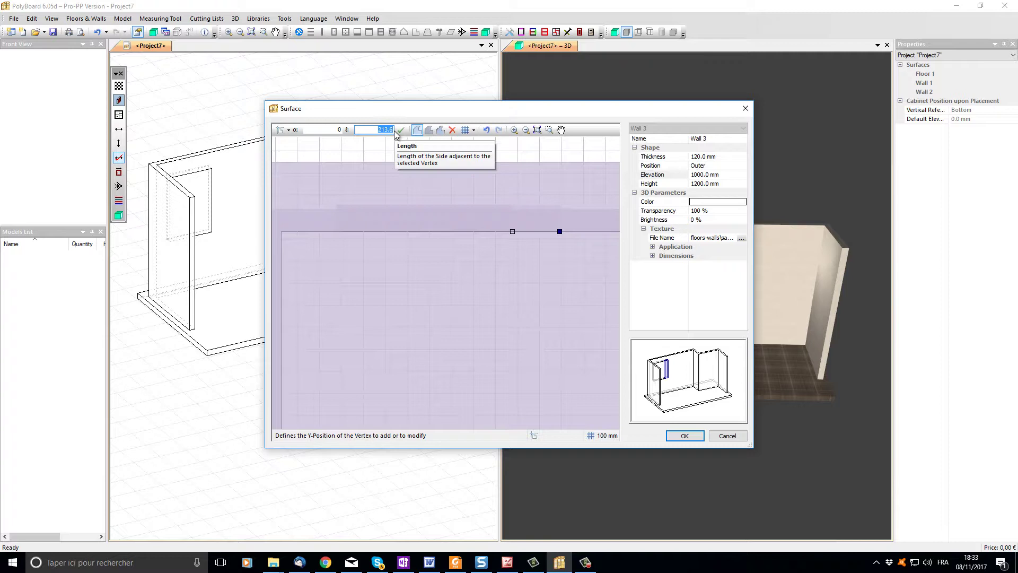
{"action": "type", "text": "600"}
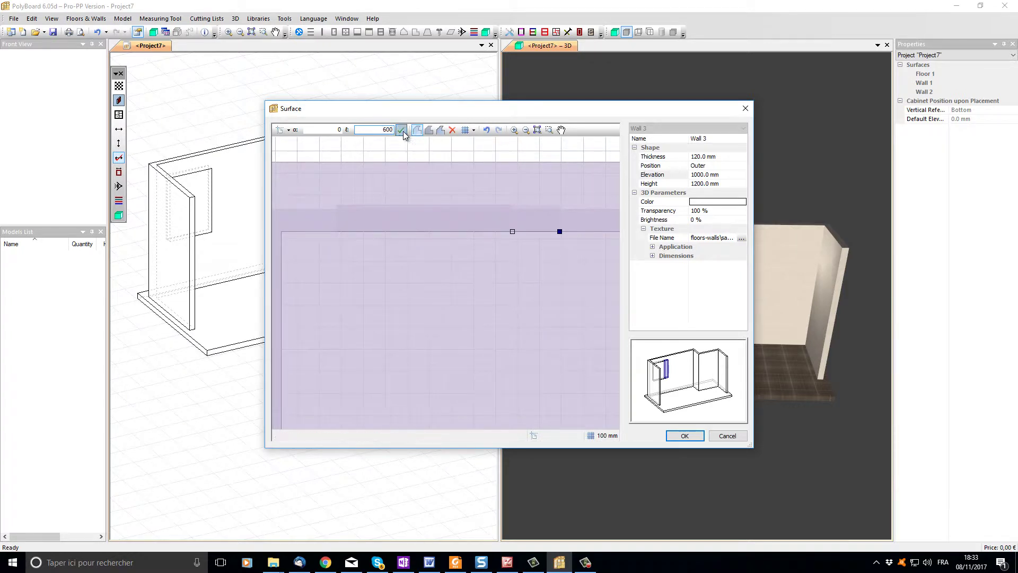
{"action": "left_click", "coordinate": [401, 130]}
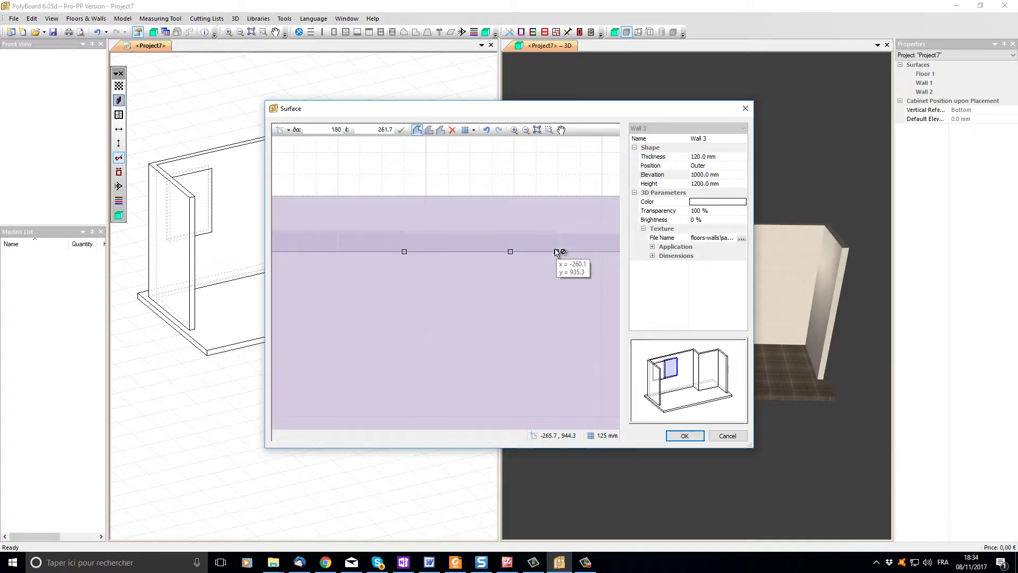
Add a vertex with an 1100 mm side length and turn the preview to a front view
{"action": "left_click", "coordinate": [556, 251]}
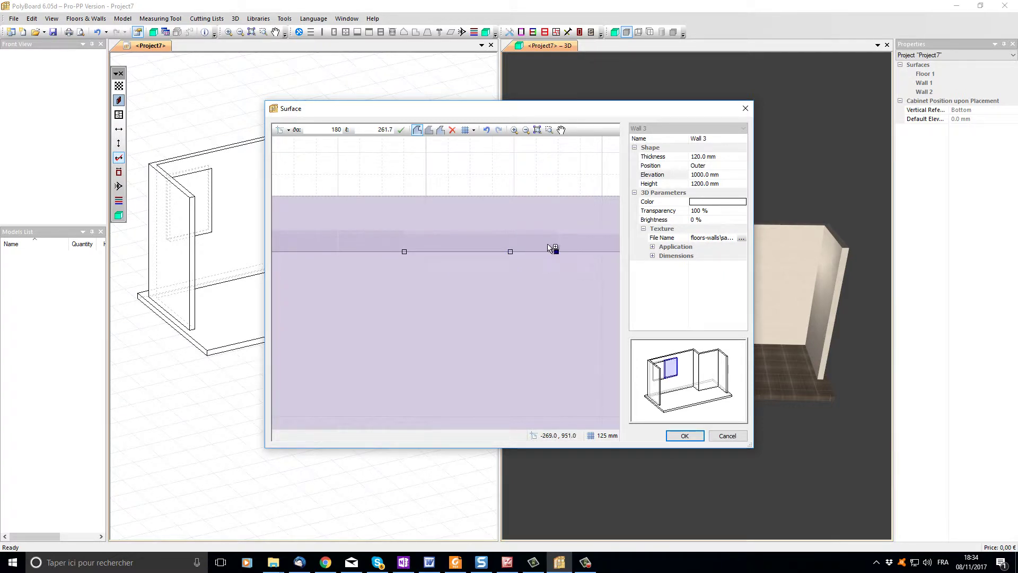
{"action": "left_click", "coordinate": [375, 131]}
{"action": "left_click_drag", "start_coordinate": [375, 130], "coordinate": [397, 136]}
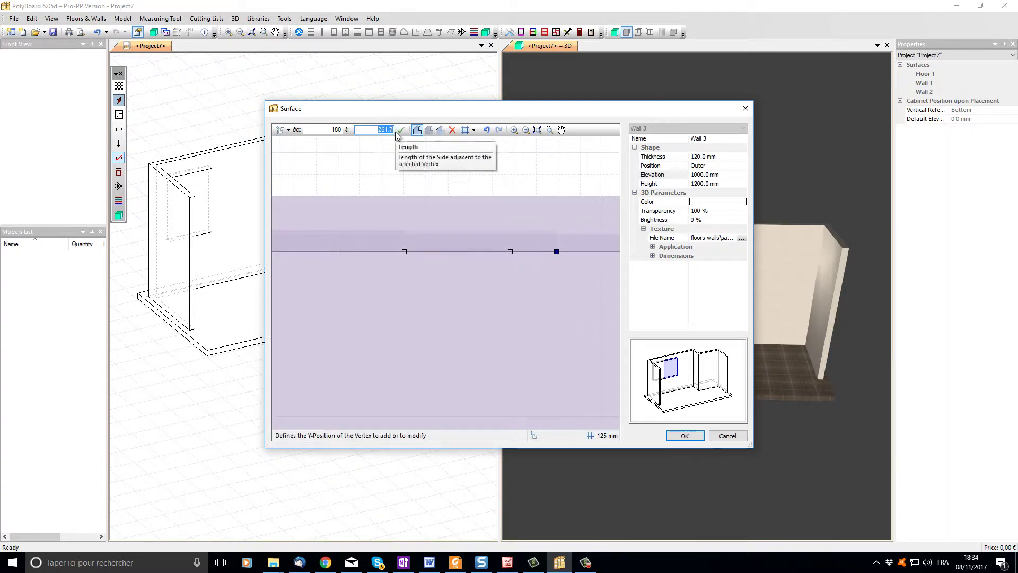
{"action": "type", "text": "1100"}
{"action": "left_click", "coordinate": [400, 130]}
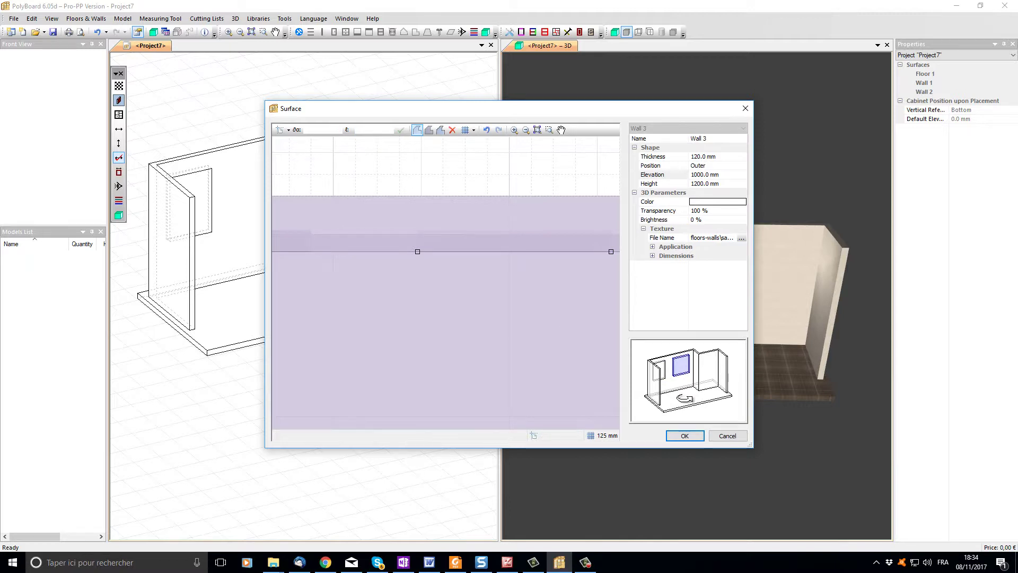
{"action": "left_click_drag", "start_coordinate": [672, 371], "coordinate": [681, 395]}
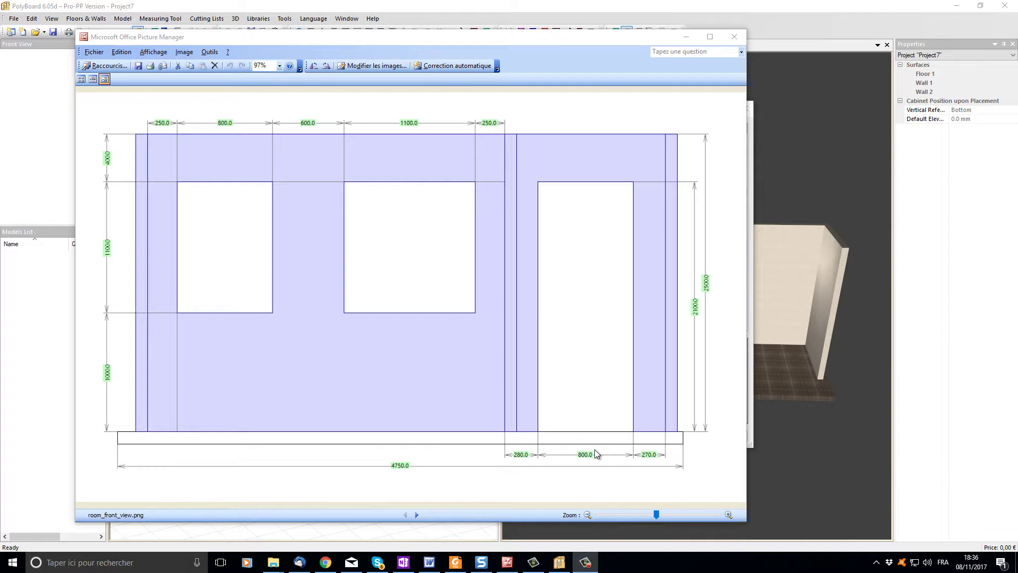
{"action": "key", "text": "alt+Tab"}
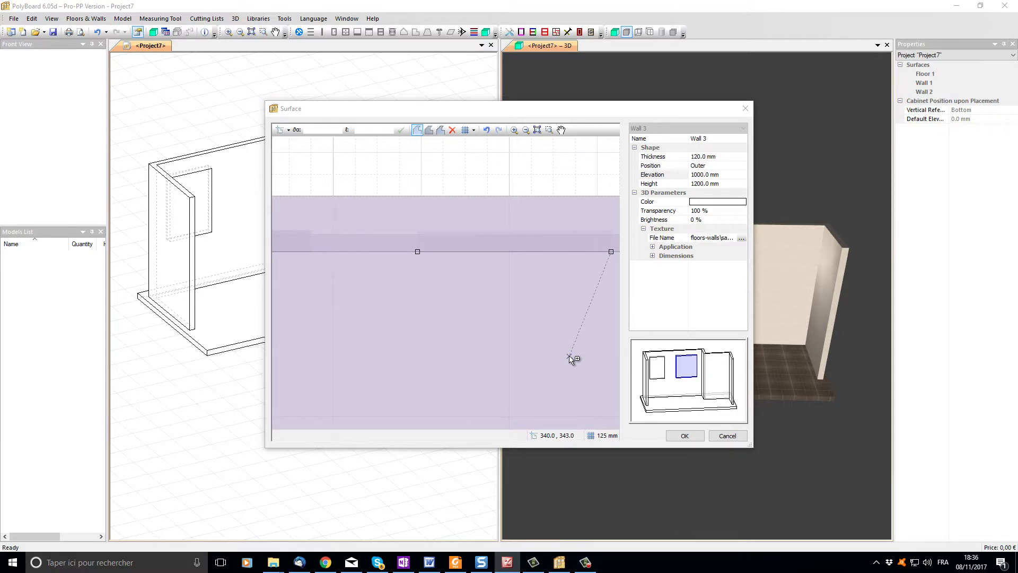
Quit editing Wall 3 and bring up the floor surface's context menu
{"action": "right_click", "coordinate": [569, 356]}
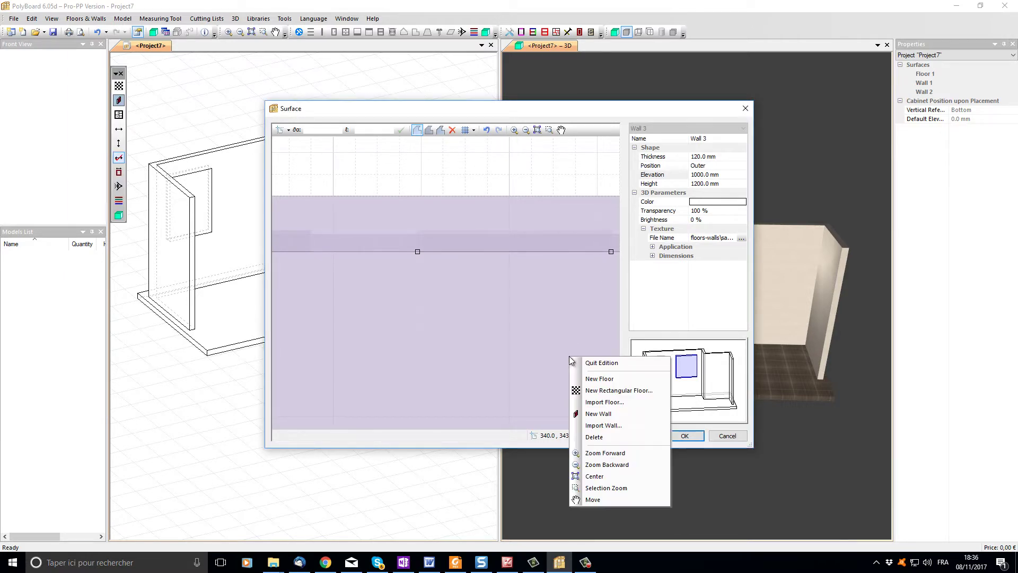
{"action": "left_click", "coordinate": [591, 363]}
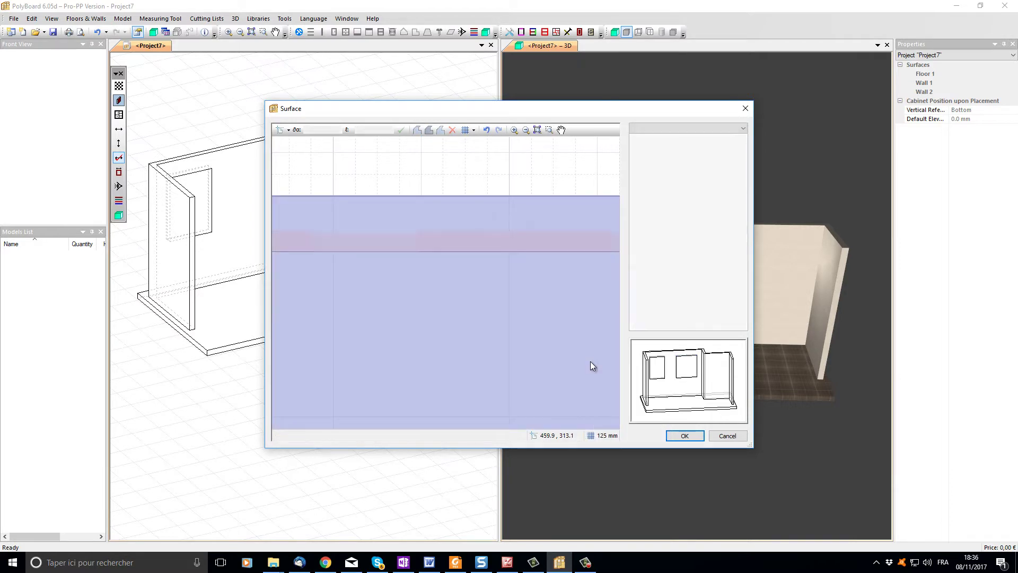
{"action": "scroll", "coordinate": [500, 284], "scroll_direction": "down", "scroll_amount": 2}
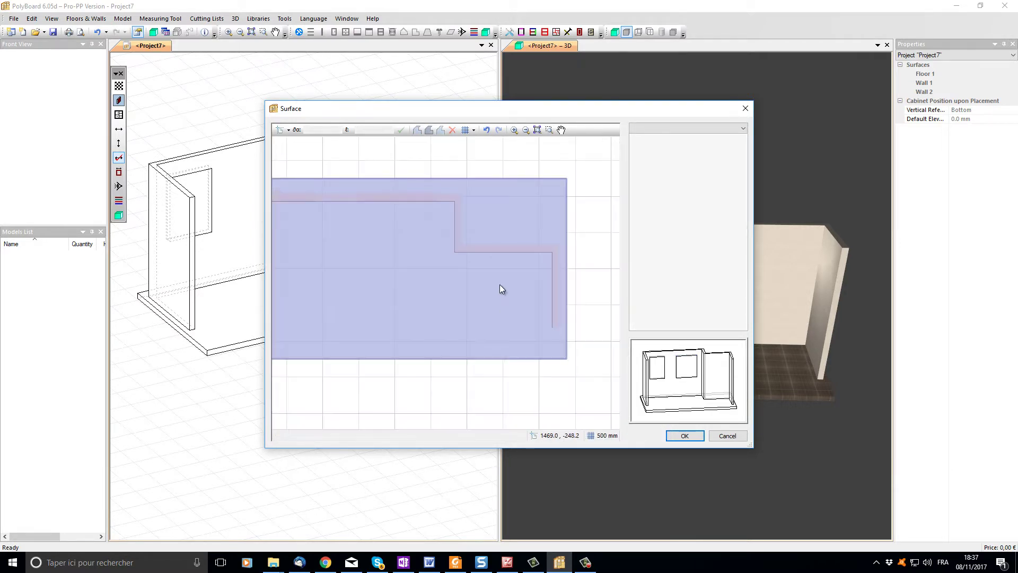
{"action": "scroll", "coordinate": [499, 276], "scroll_direction": "up", "scroll_amount": 1}
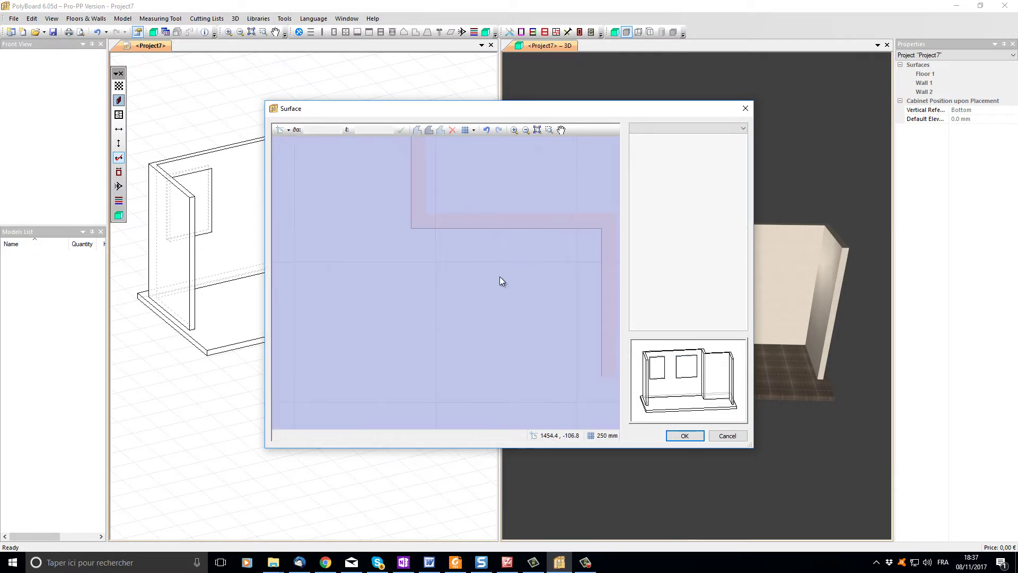
{"action": "middle_click_drag", "start_coordinate": [500, 276], "coordinate": [432, 322]}
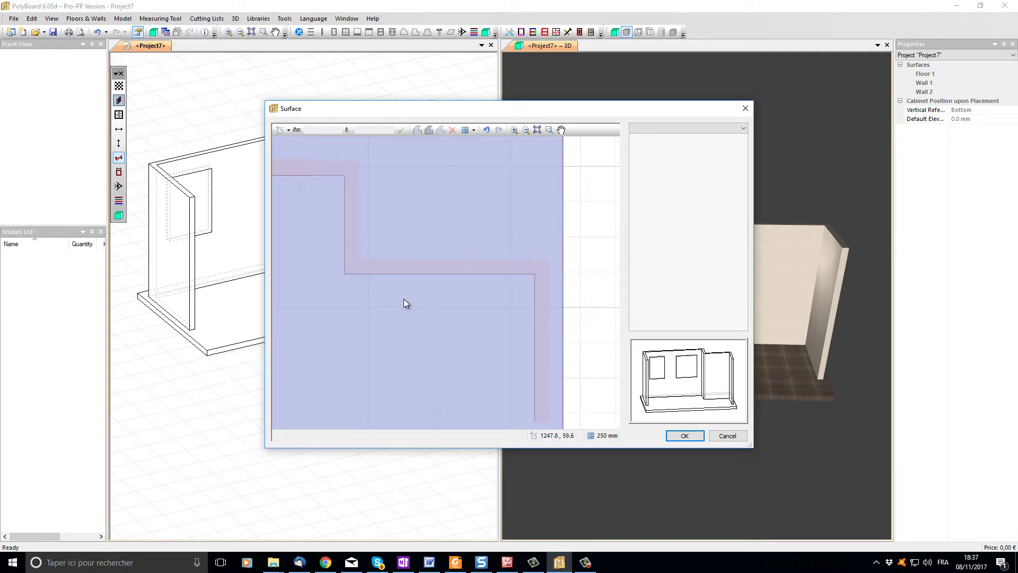
{"action": "right_click", "coordinate": [458, 303]}
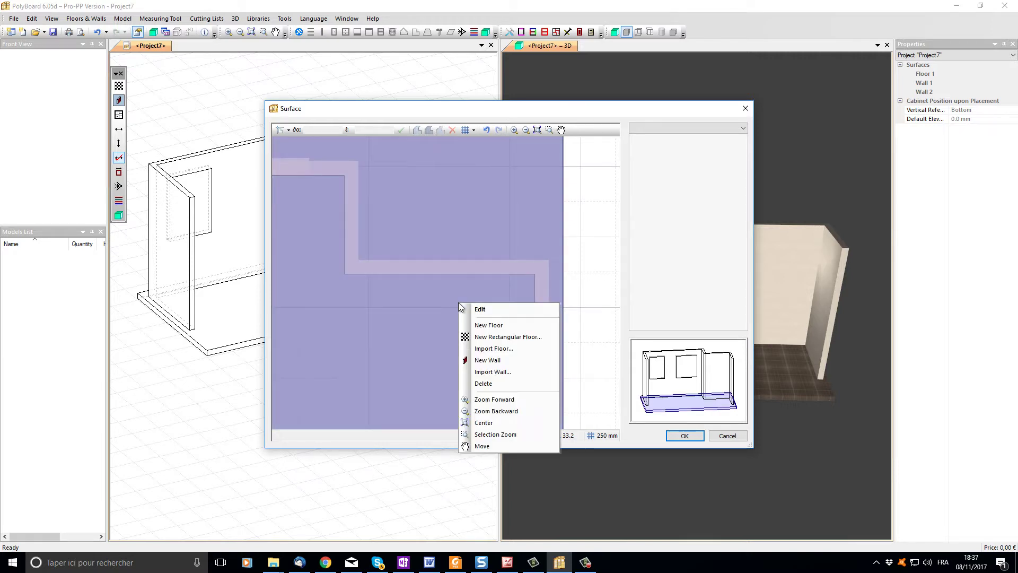
Add New Wall 4 on the floor and set its height to 2100 mm
{"action": "left_click", "coordinate": [488, 360]}
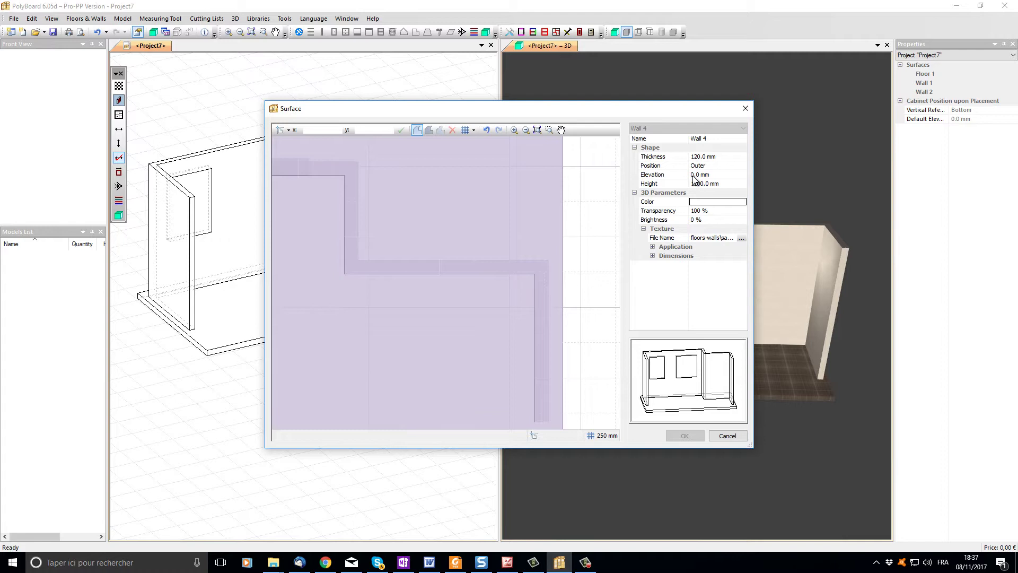
{"action": "left_click", "coordinate": [727, 184]}
{"action": "left_click_drag", "start_coordinate": [696, 187], "coordinate": [691, 184]}
{"action": "type", "text": "3"}
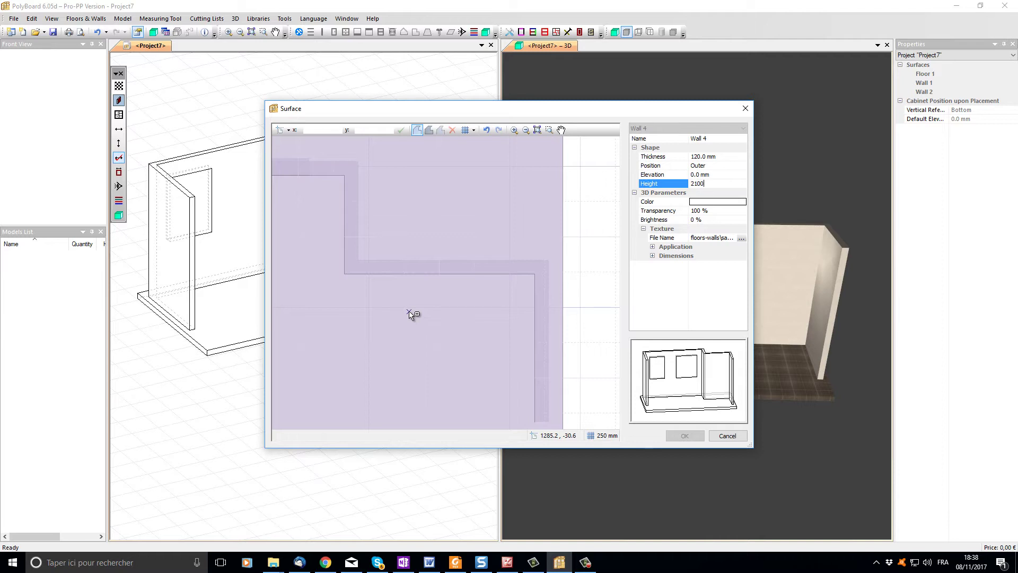
{"action": "key", "text": "Return"}
Start Wall 4's outline at the corner with a 280 mm first side
{"action": "left_click", "coordinate": [344, 274]}
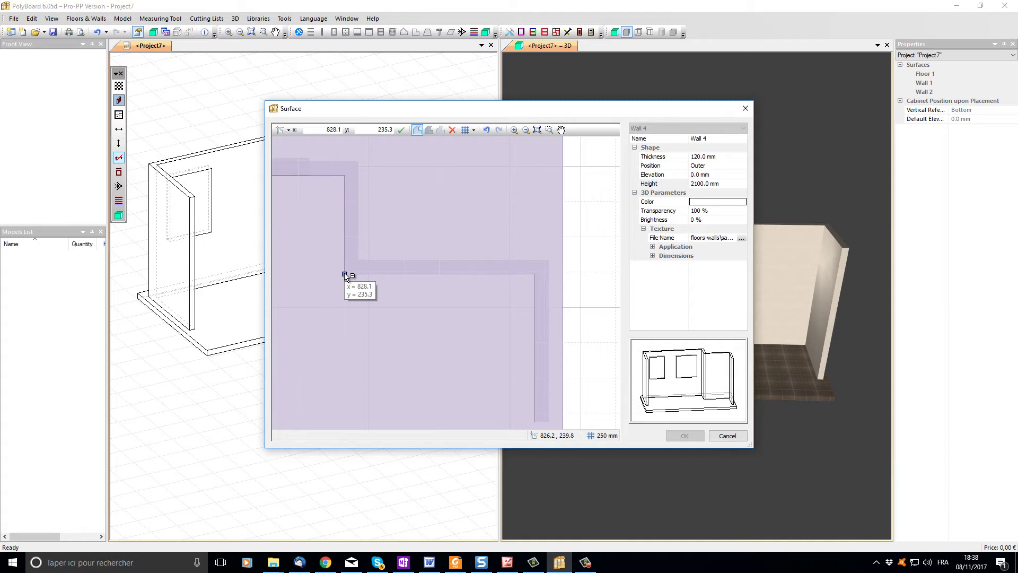
{"action": "left_click", "coordinate": [398, 274]}
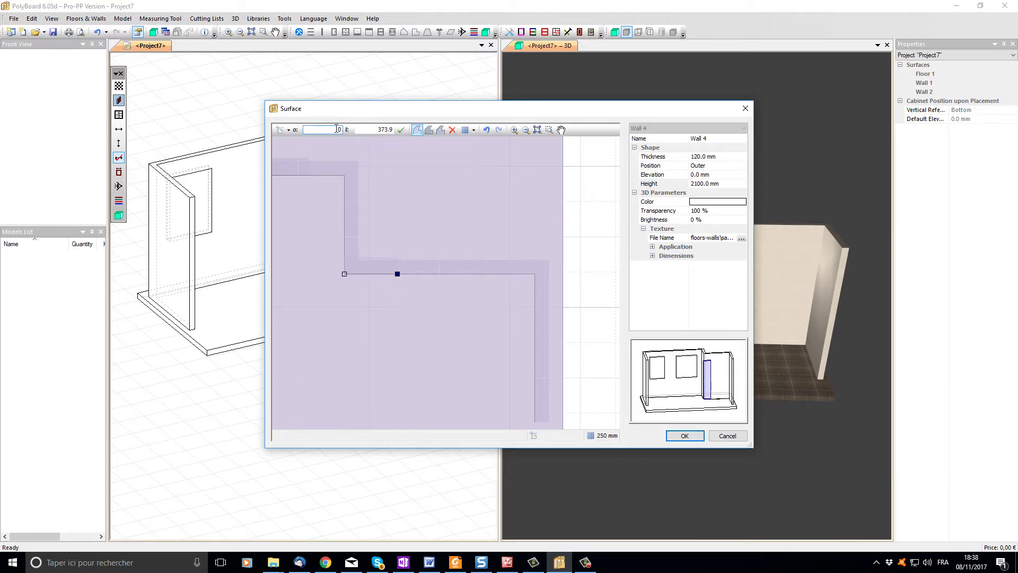
{"action": "double_click", "coordinate": [382, 129]}
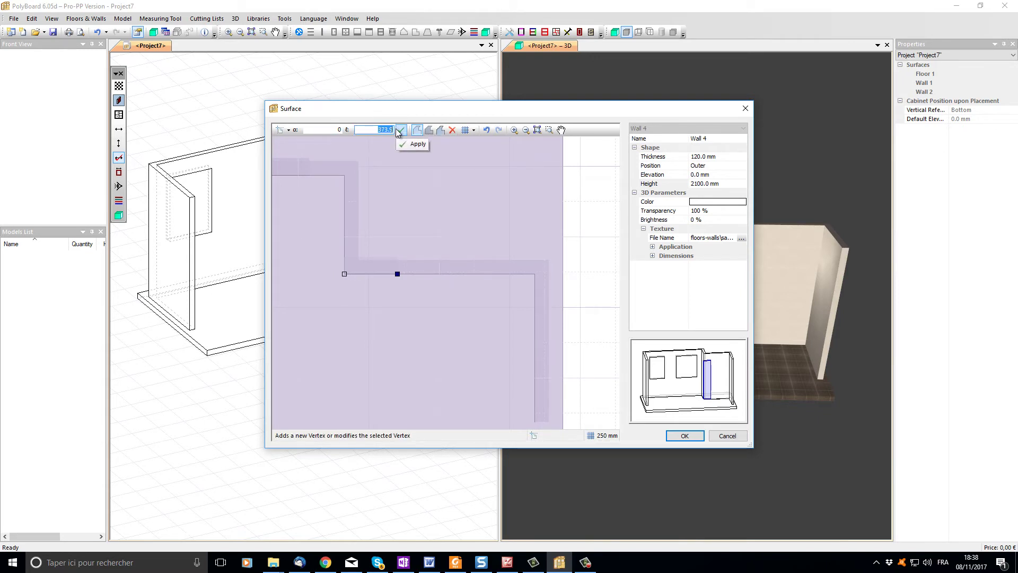
{"action": "type", "text": "280"}
{"action": "left_click", "coordinate": [402, 129]}
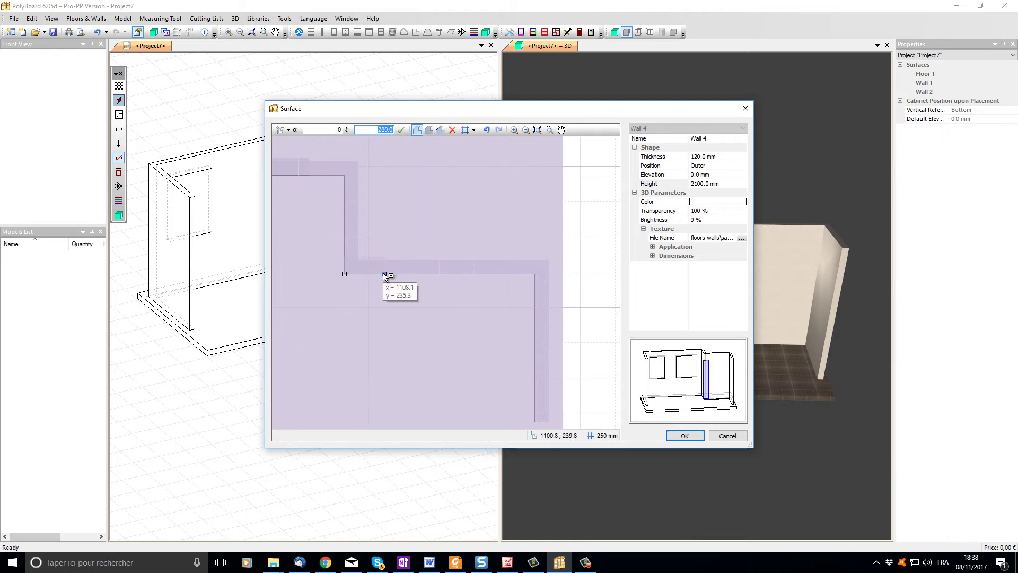
Add the 800 mm door-width side, close the outline and confirm the walls
{"action": "left_click", "coordinate": [472, 275]}
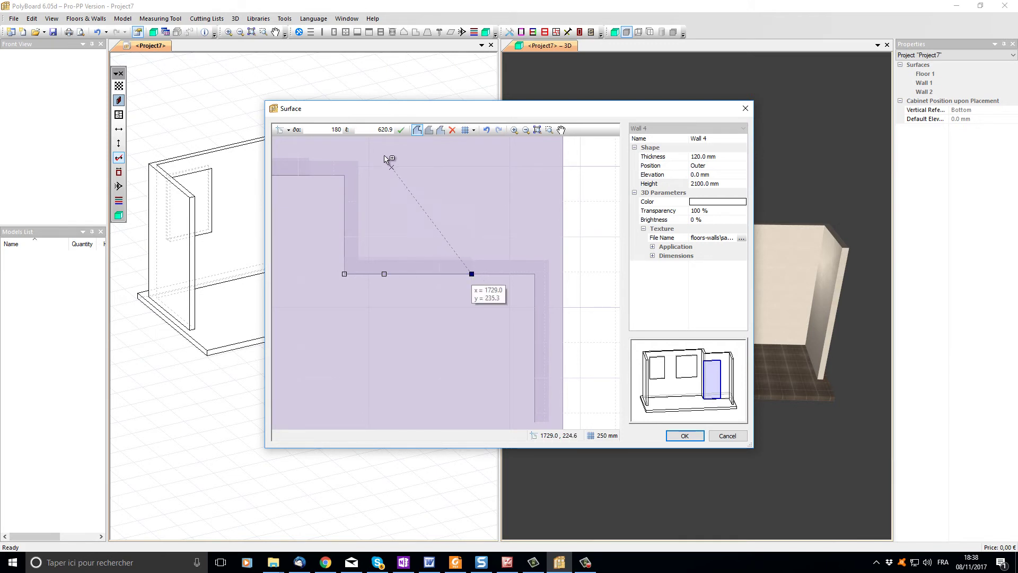
{"action": "left_click", "coordinate": [394, 130]}
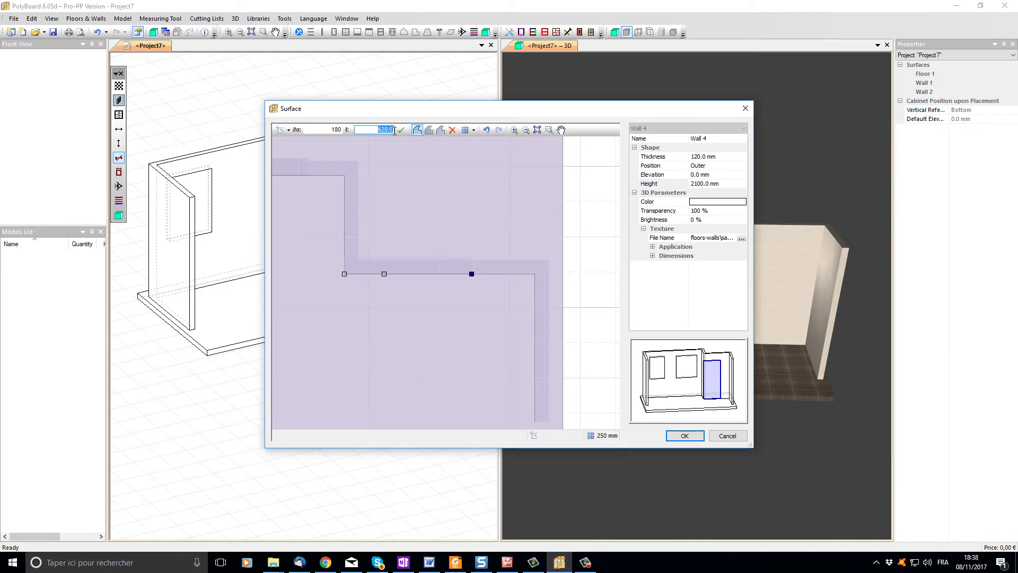
{"action": "type", "text": "800"}
{"action": "left_click", "coordinate": [401, 129]}
{"action": "left_click", "coordinate": [344, 275]}
{"action": "left_click", "coordinate": [344, 275]}
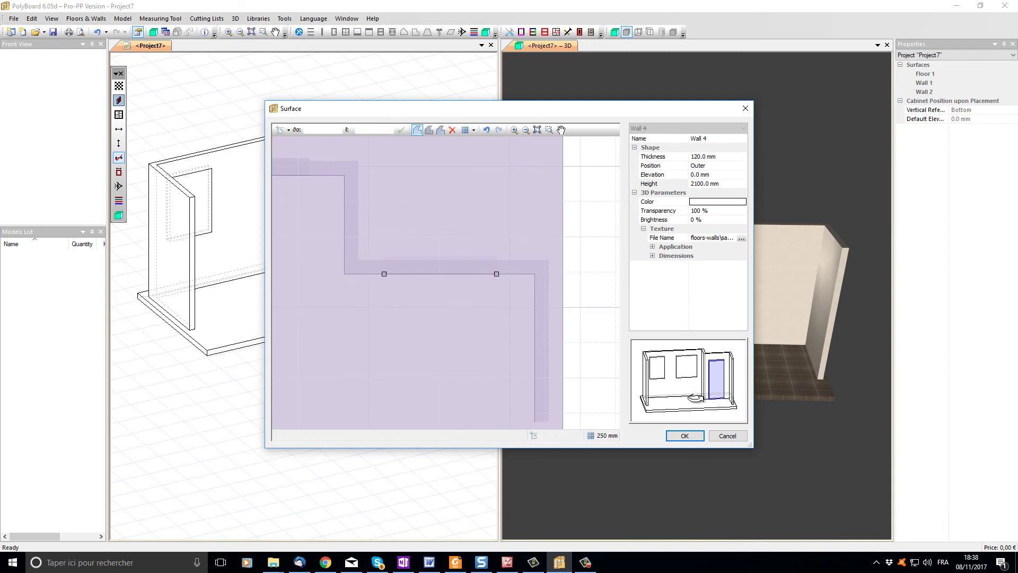
{"action": "left_click_drag", "start_coordinate": [694, 399], "coordinate": [675, 400]}
{"action": "left_click_drag", "start_coordinate": [671, 392], "coordinate": [708, 392]}
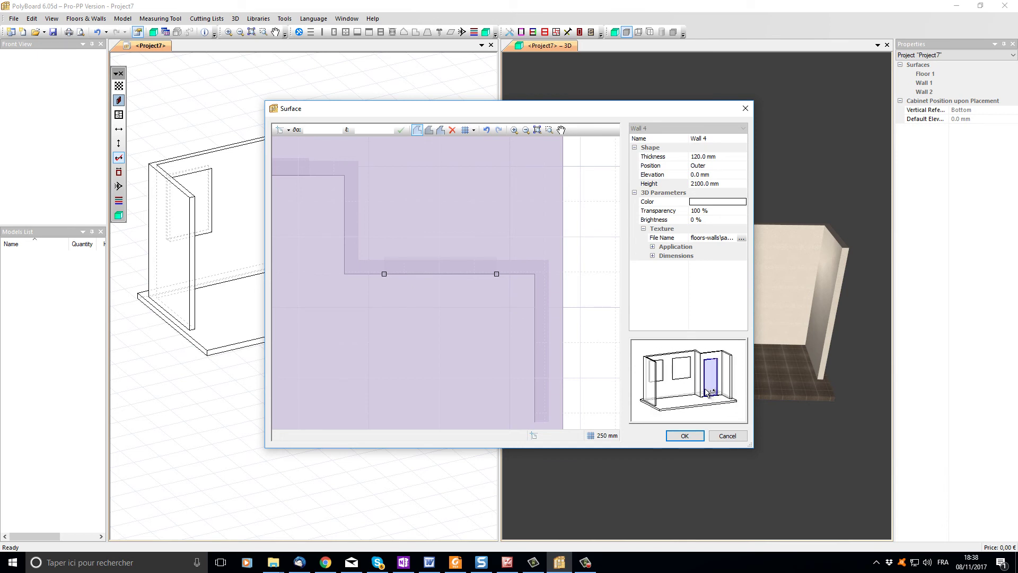
{"action": "left_click", "coordinate": [684, 435]}
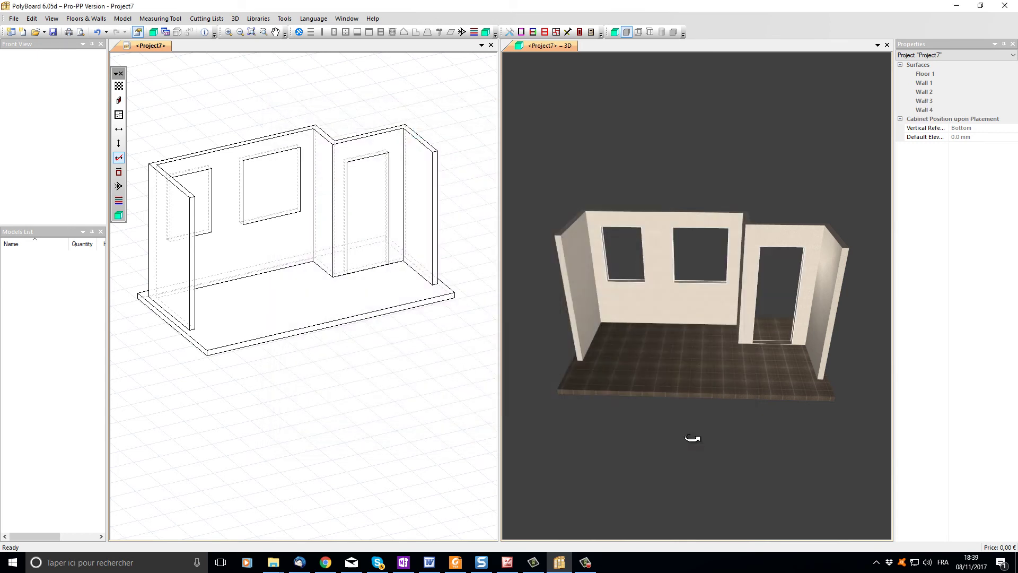